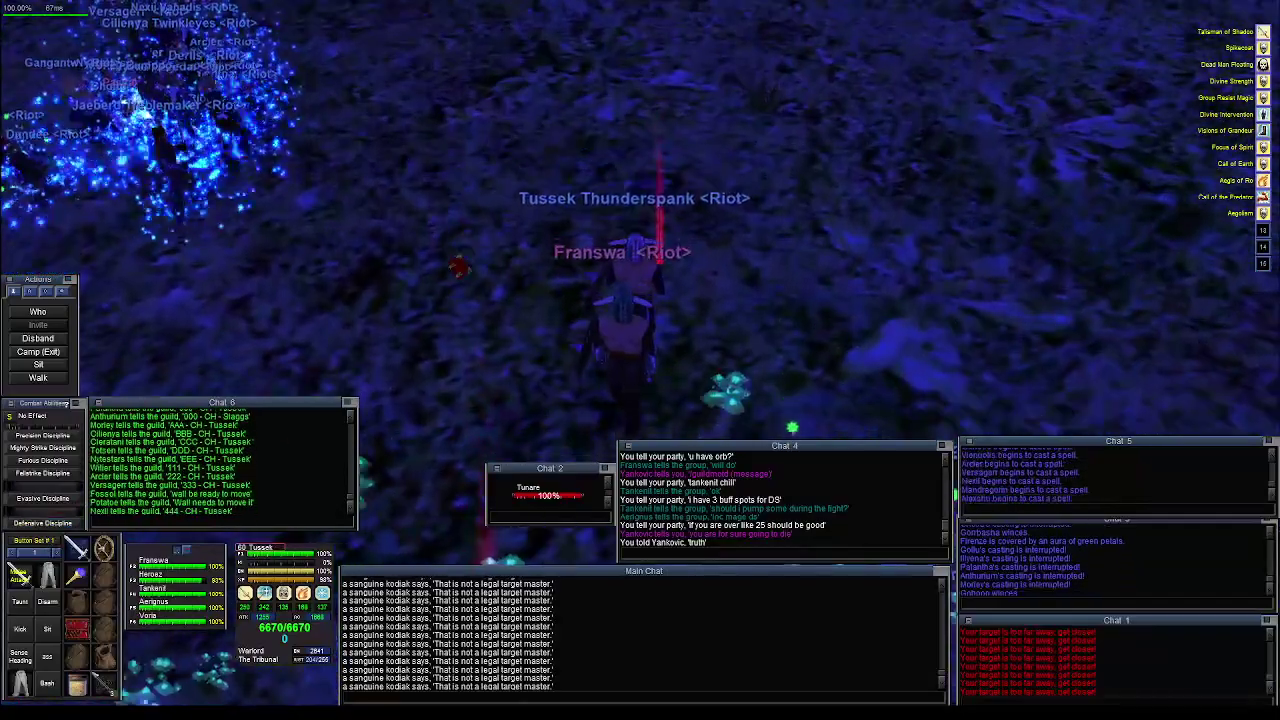
- Activate the warrior's Defensive Discipline combat ability as the raid engages Tunare
click(43, 523)
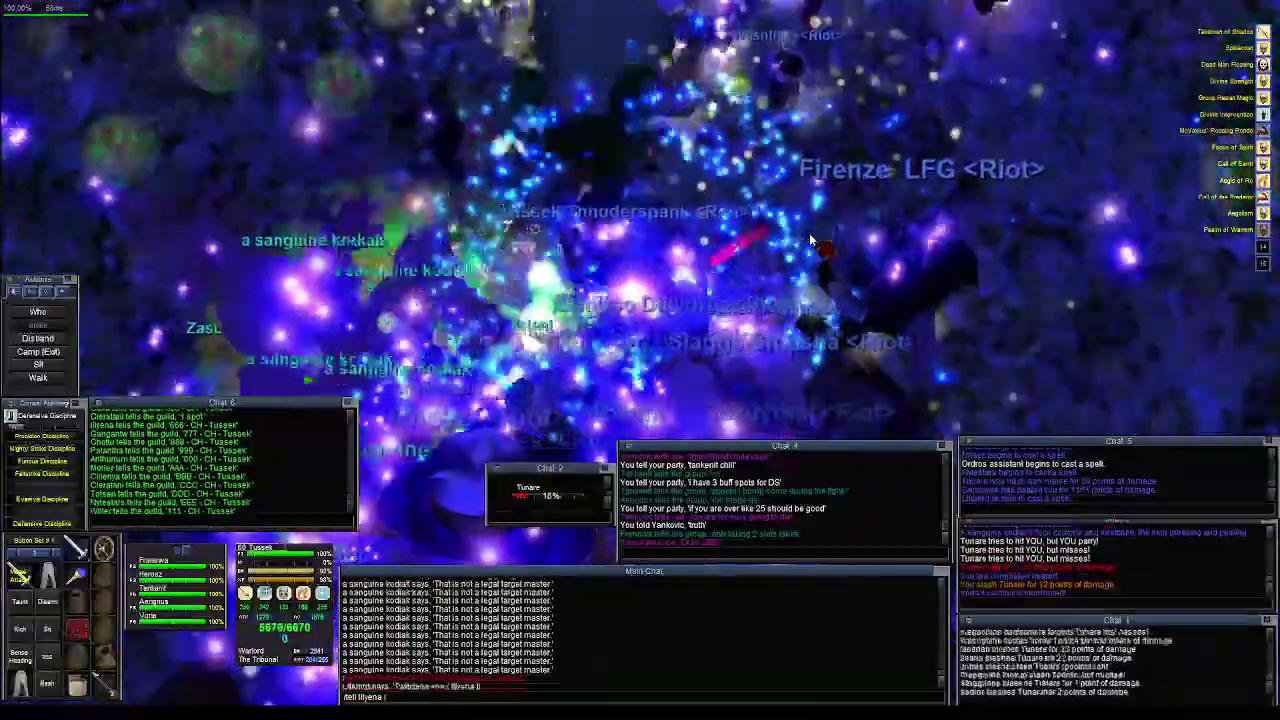
text(/tell Illyena yes)
- Send a 'yes' /tell reply to the raid member who asked
key(Return)
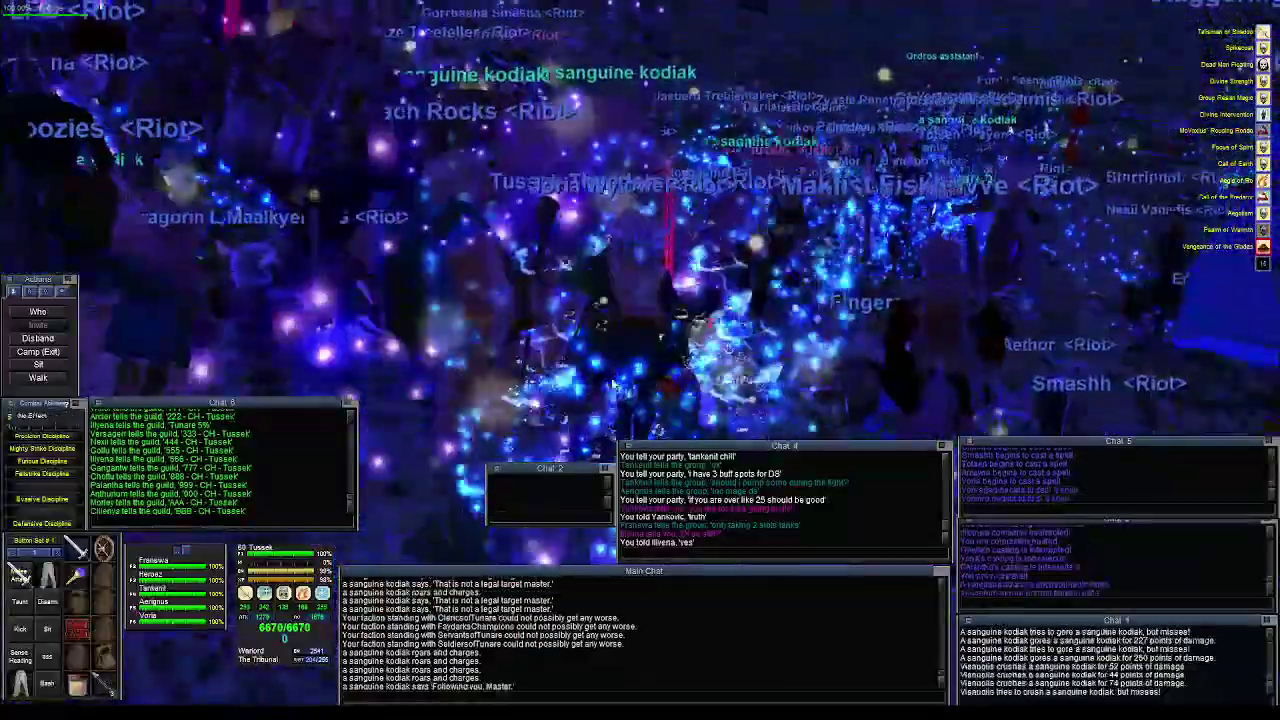
- Open all inventory bags at once with the Ctrl+B hotkey
key(b)
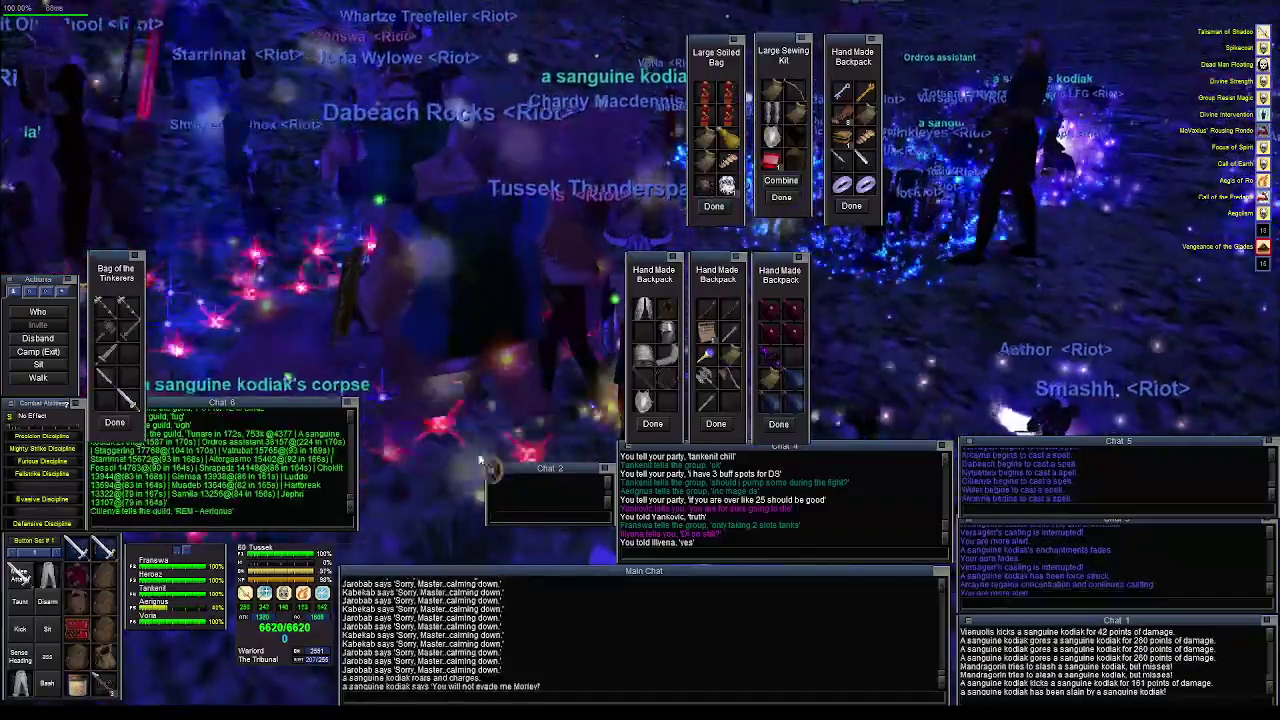
- Open the Lexicon, close all bags, and walk forward into the raid crowd
right_click(680, 378)
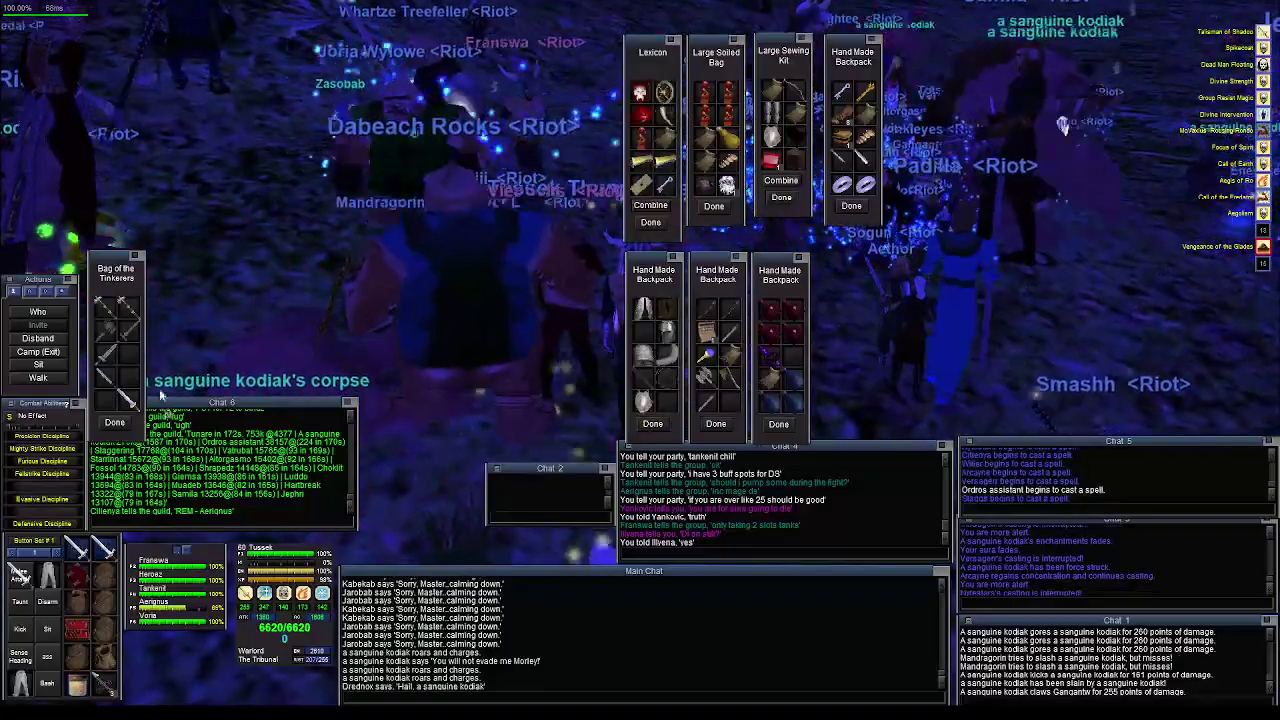
key(b)
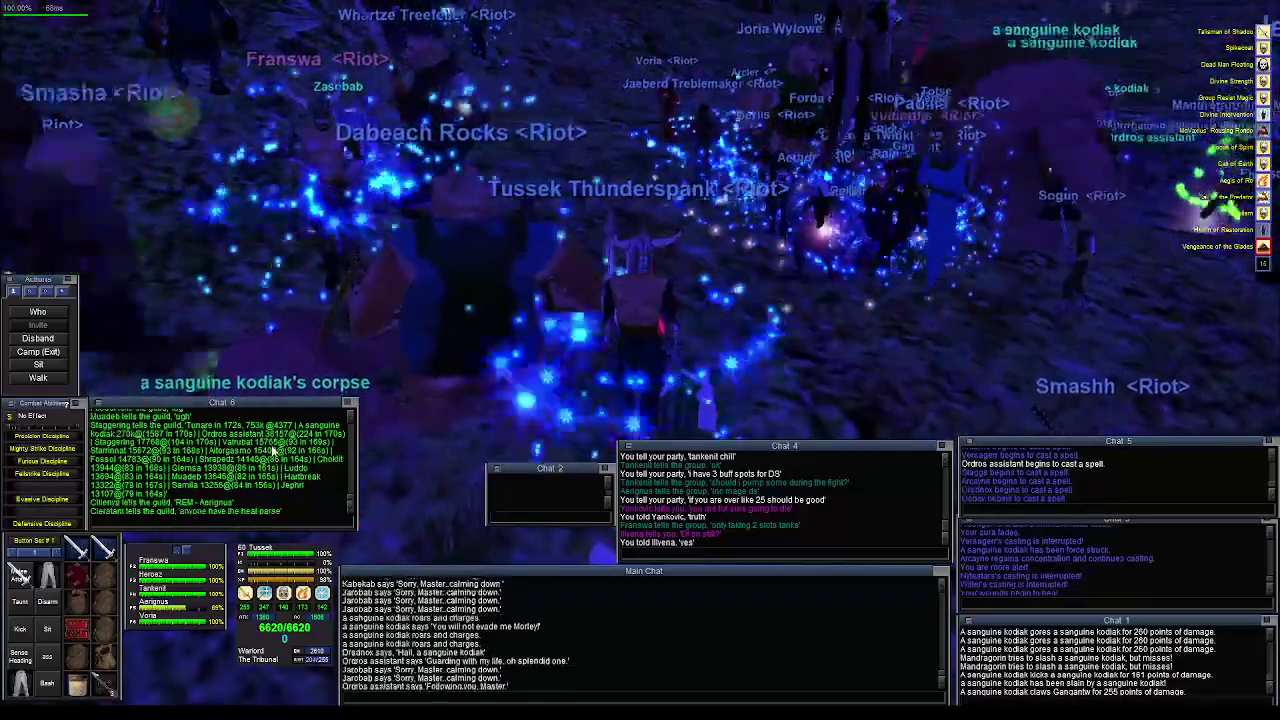
key(Up)
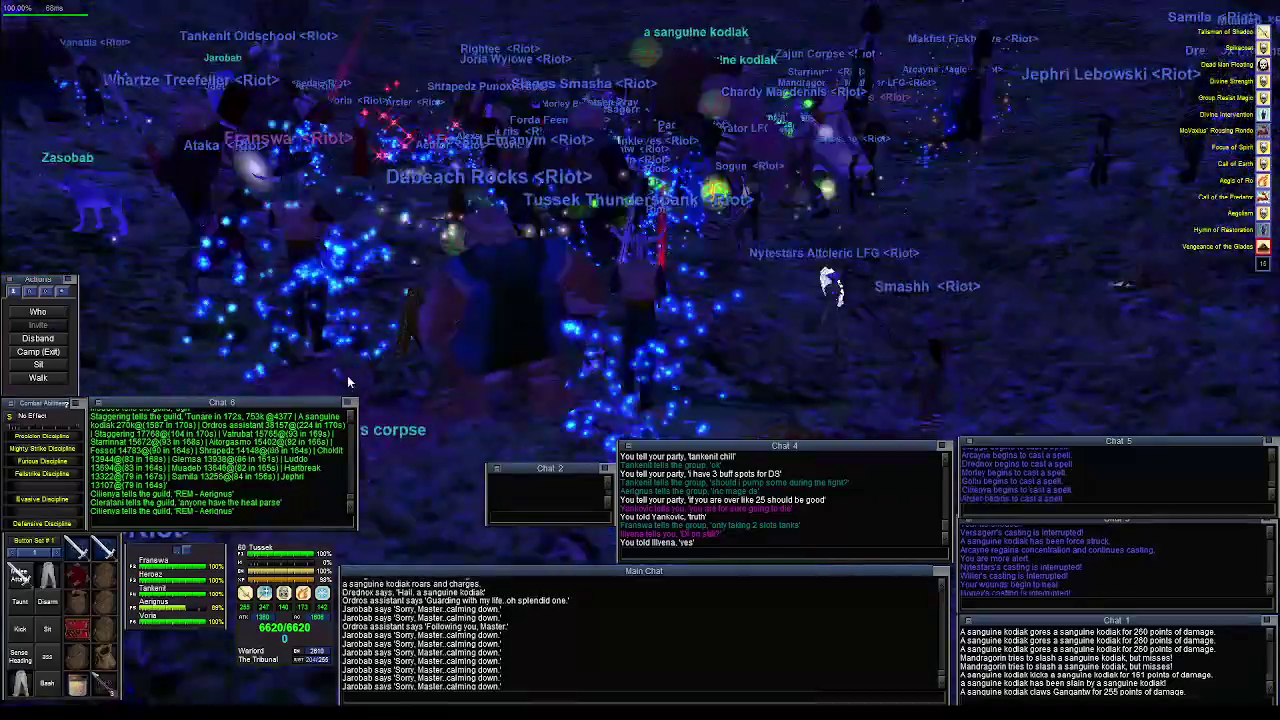
key(Up)
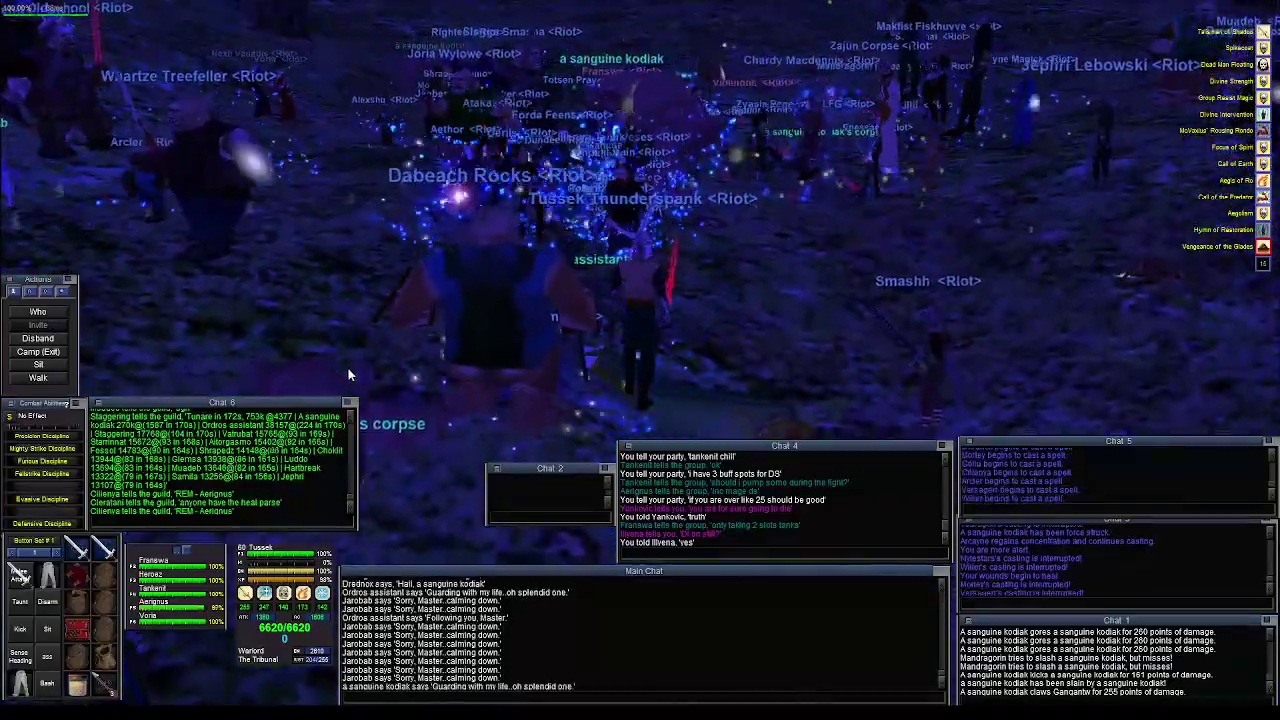
- Target the nearest sanguine kodiak and keep it in view as it dies near Tunare's corpse
key(F8)
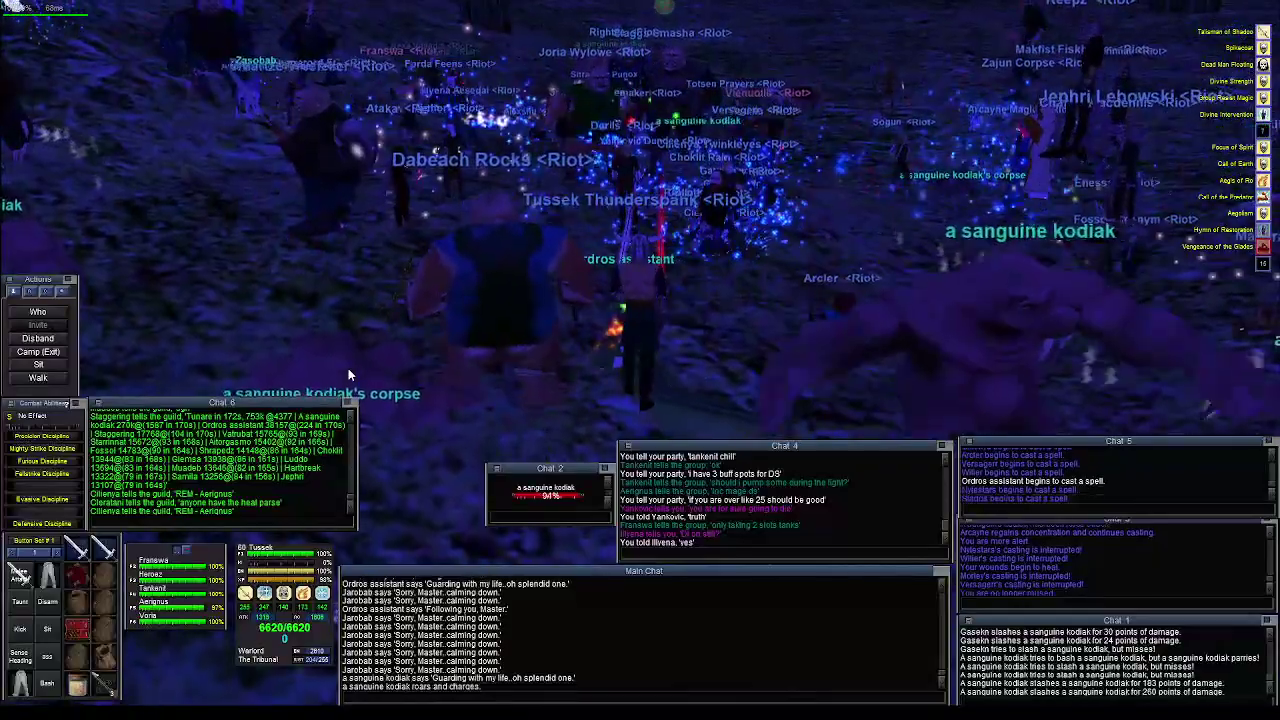
key(Right)
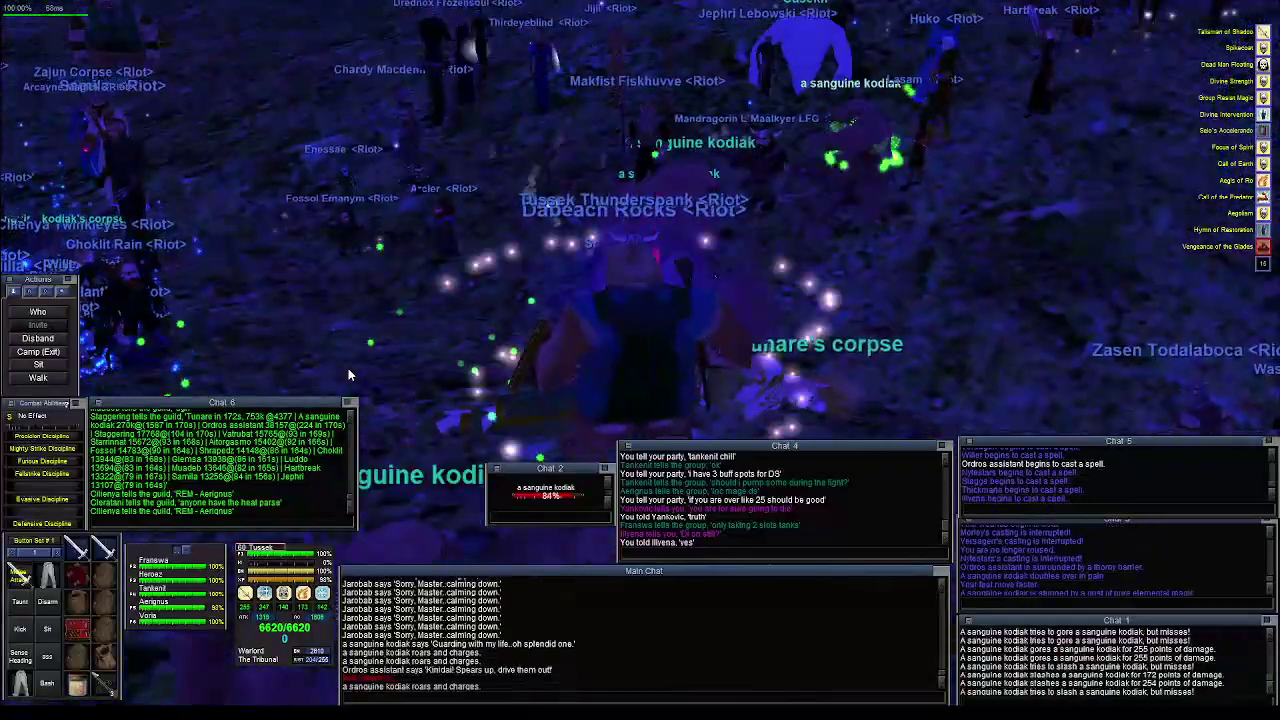
key(Right)
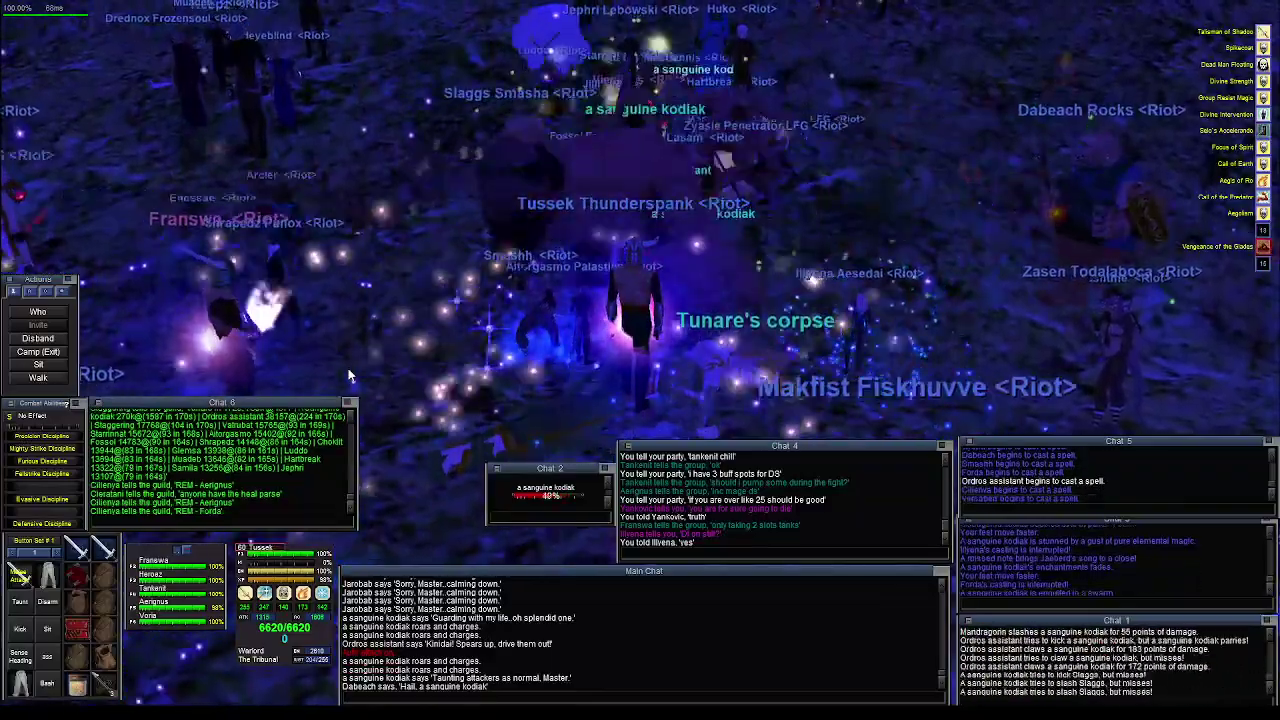
key(Right)
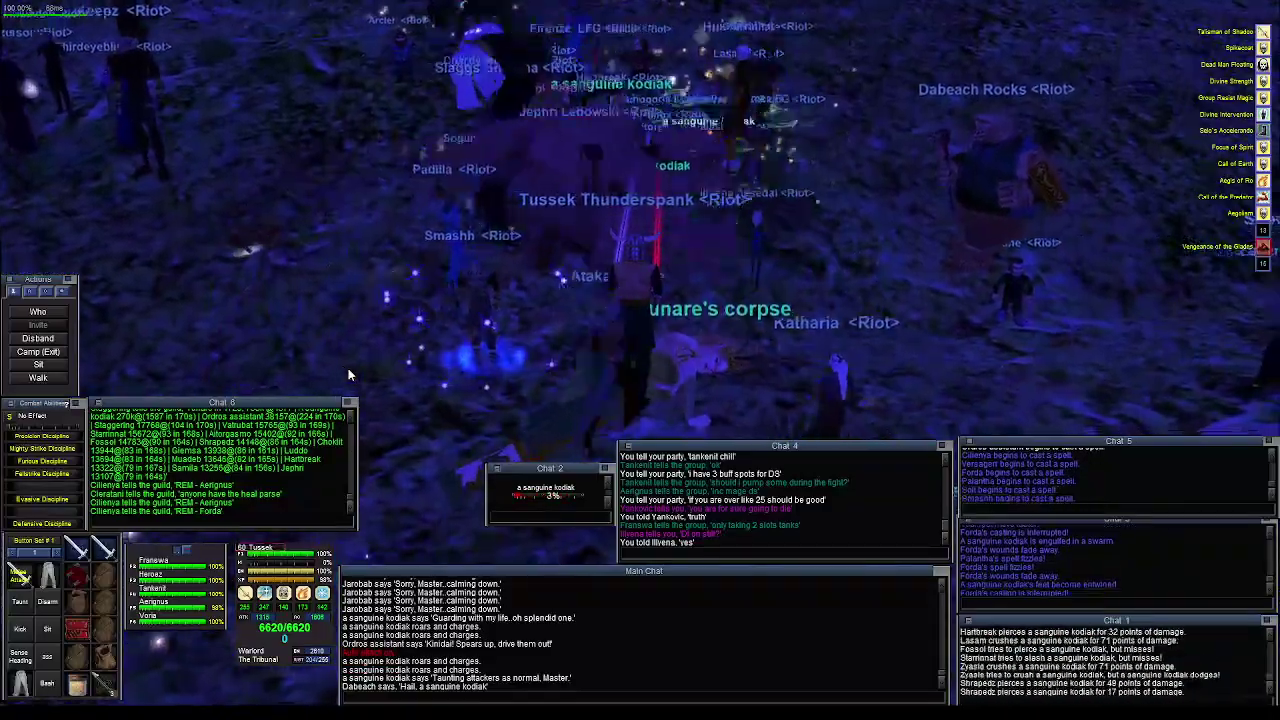
key(Right)
key(Left)
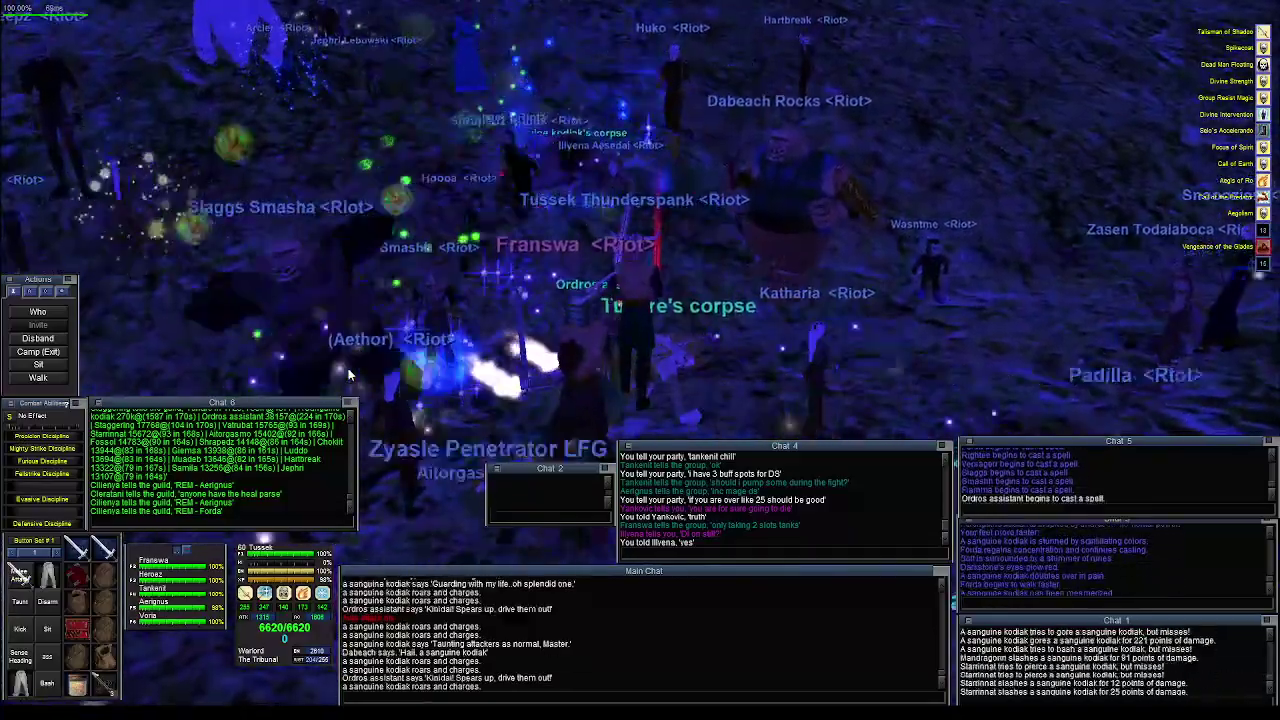
key(Left)
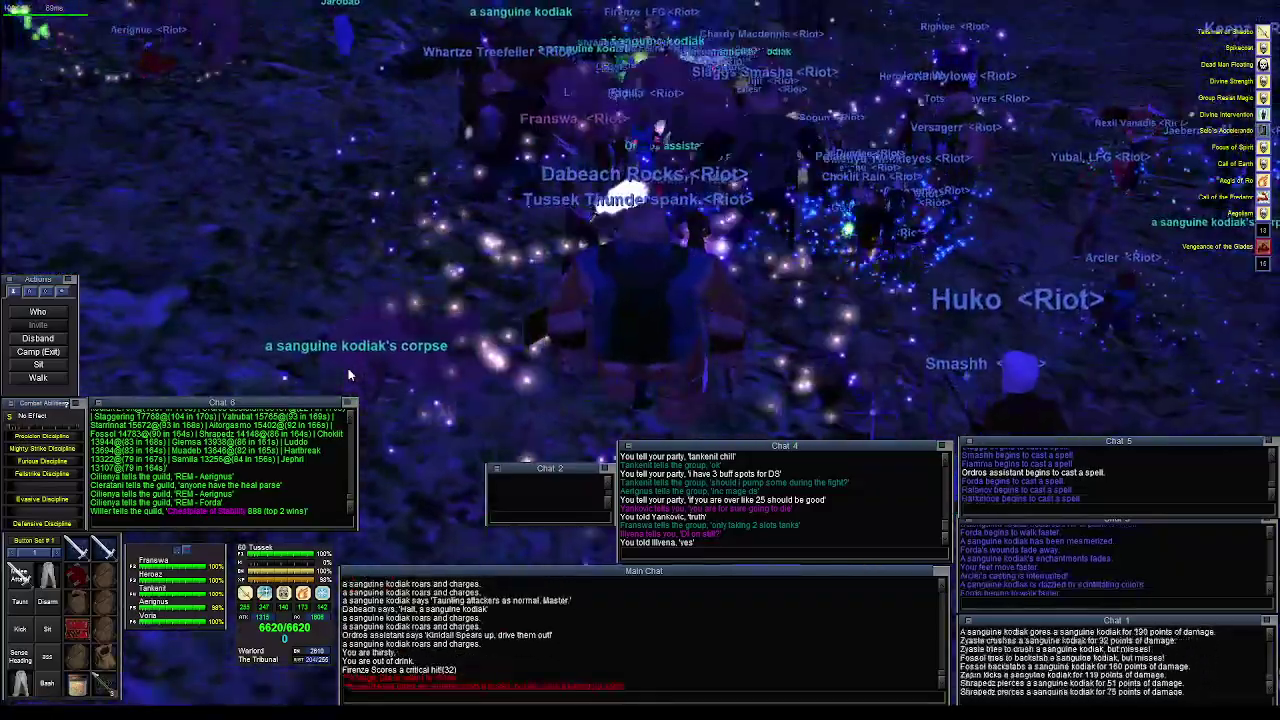
drag(348, 370, 348, 392)
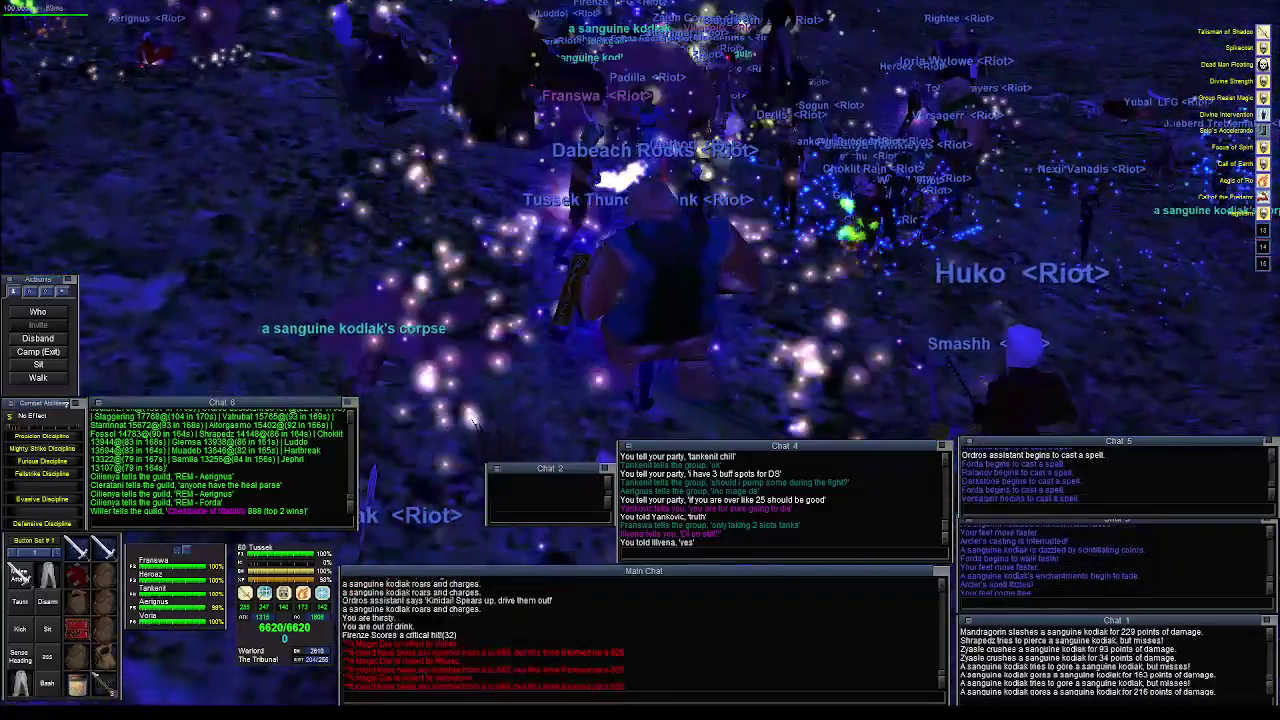